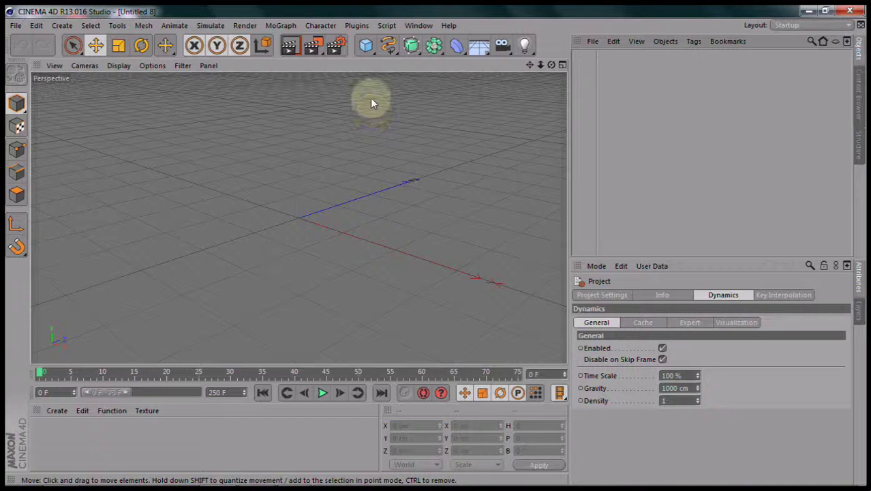
Step: Add a sphere primitive to the empty scene and set its type to Icosahedron
{"action": "left_click", "coordinate": [367, 48]}
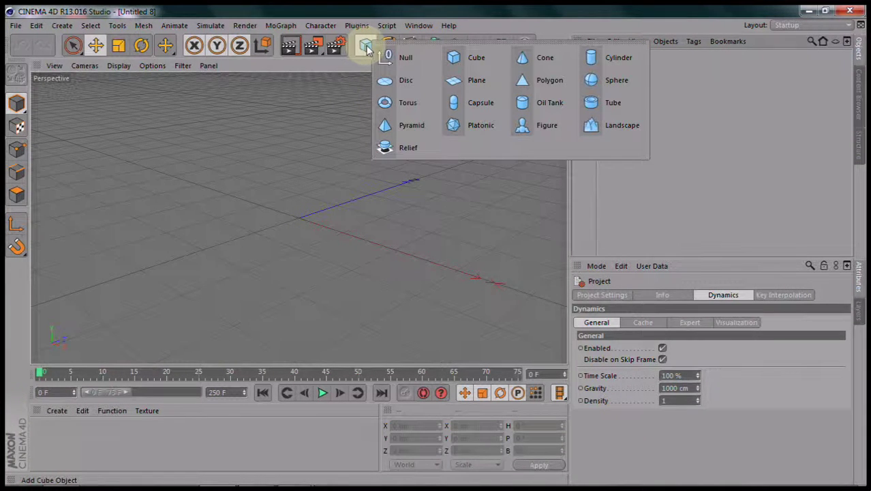
{"action": "left_click", "coordinate": [595, 83]}
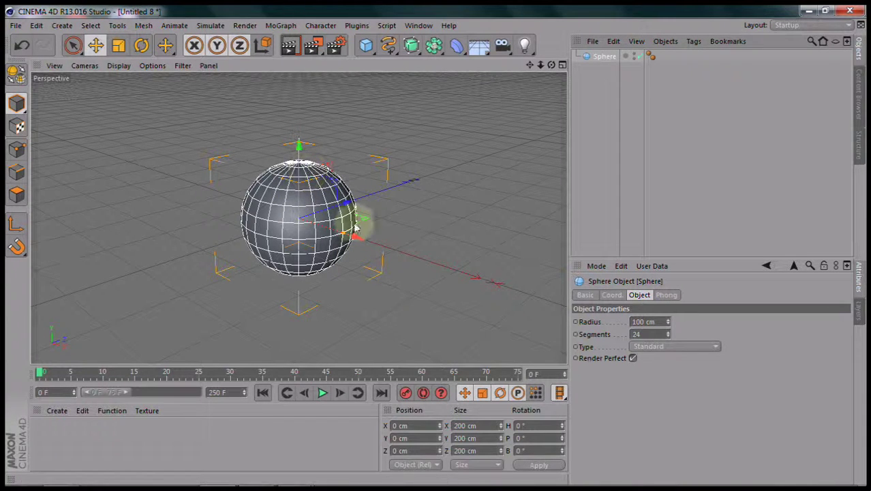
{"action": "left_click", "coordinate": [693, 347]}
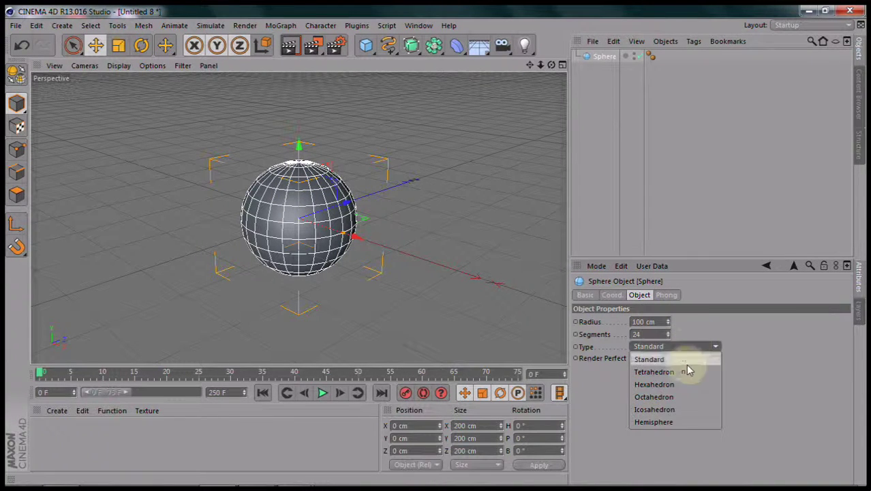
{"action": "left_click", "coordinate": [675, 410]}
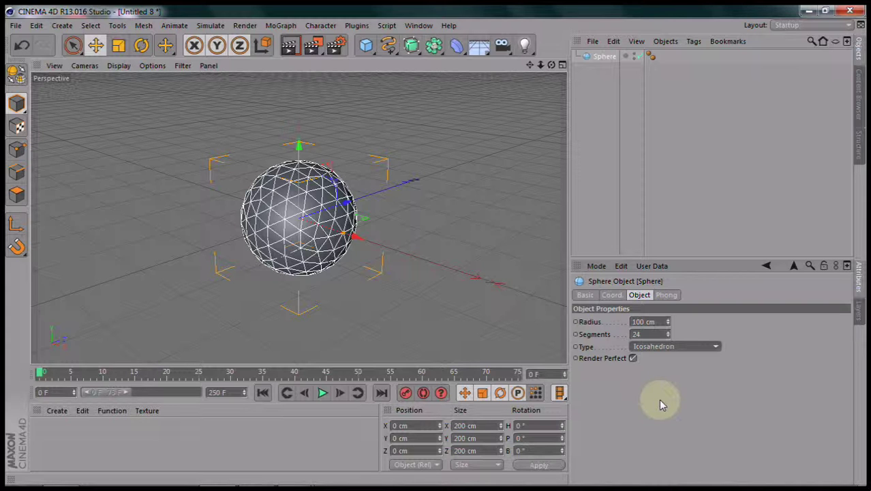
{"action": "left_click", "coordinate": [697, 348]}
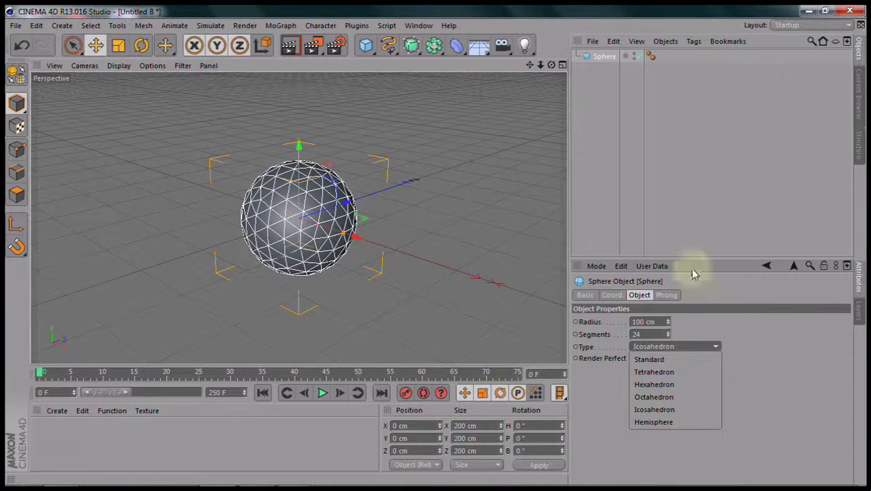
{"action": "left_click", "coordinate": [609, 155]}
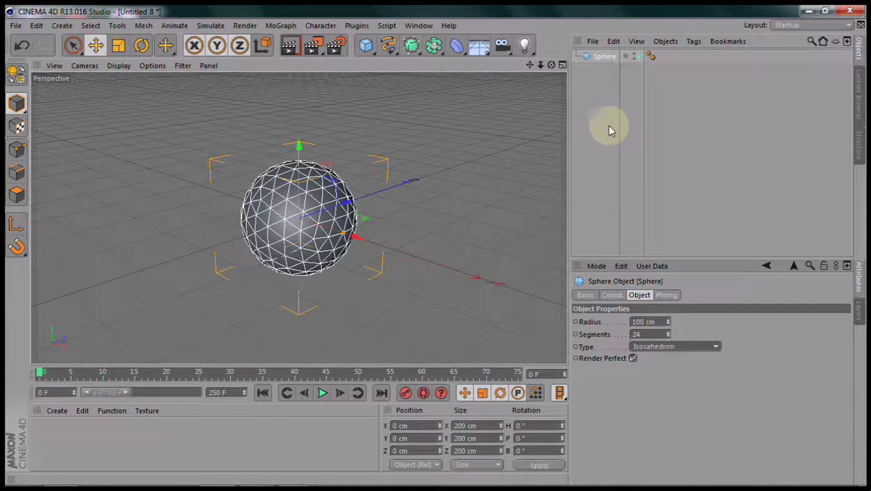
Step: Add a MoGraph Random effector and make it a child of the sphere
{"action": "left_click", "coordinate": [280, 27]}
{"action": "mouse_move", "coordinate": [298, 48]}
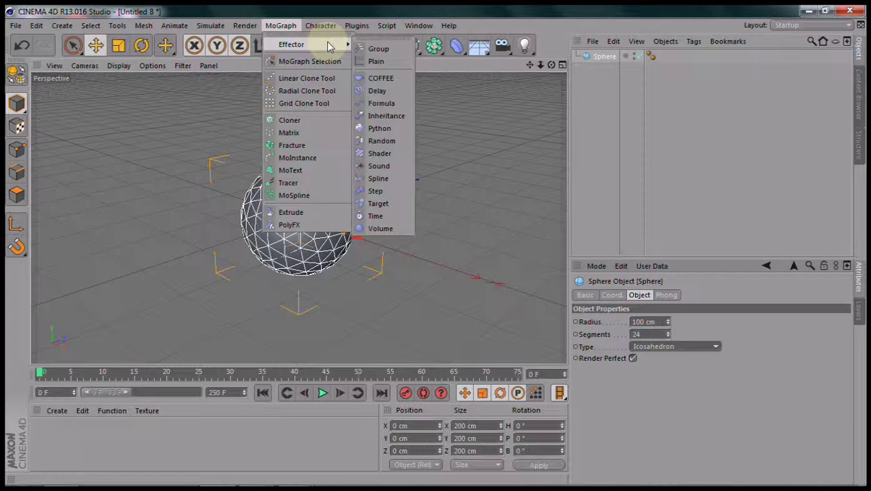
{"action": "left_click", "coordinate": [382, 141]}
{"action": "left_click_drag", "start_coordinate": [613, 60], "coordinate": [614, 74]}
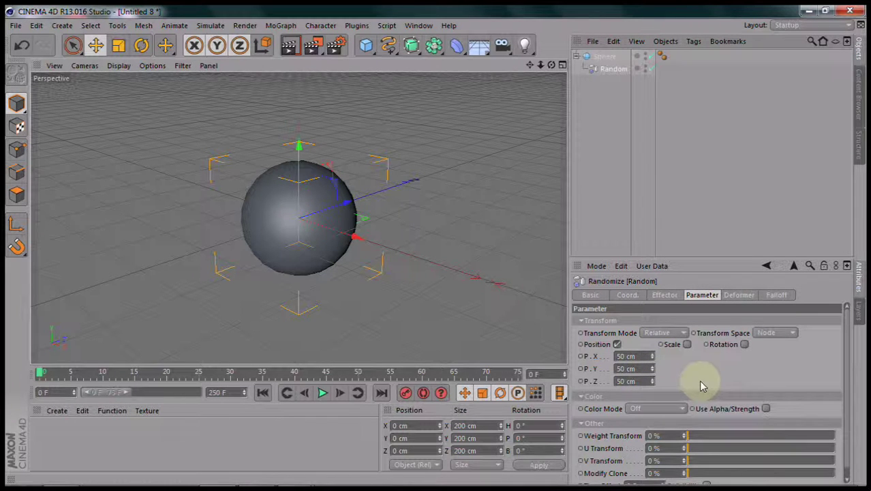
Step: Set the Random effector's deformation mode to Point so it deforms the sphere's vertices
{"action": "left_click", "coordinate": [741, 294]}
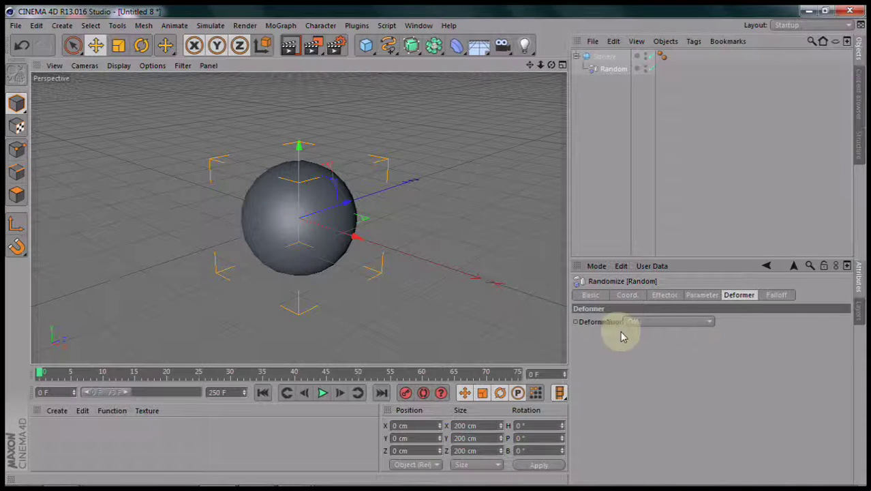
{"action": "left_click", "coordinate": [668, 324]}
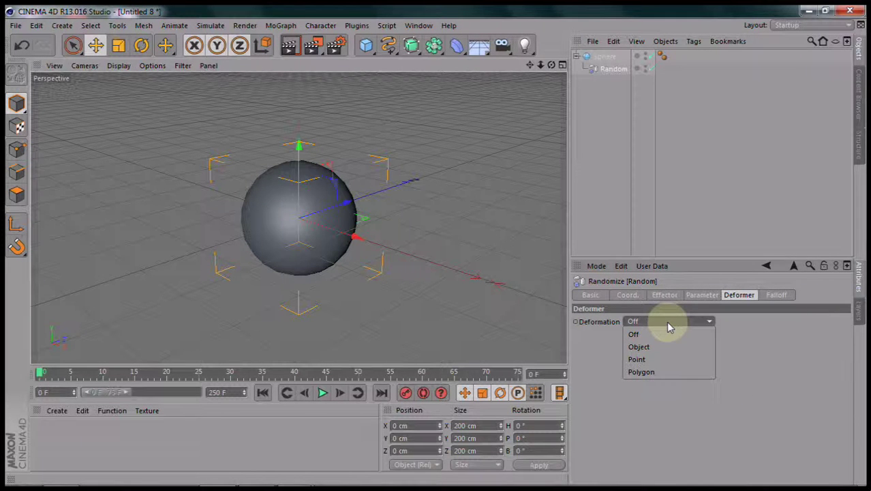
{"action": "left_click", "coordinate": [661, 360]}
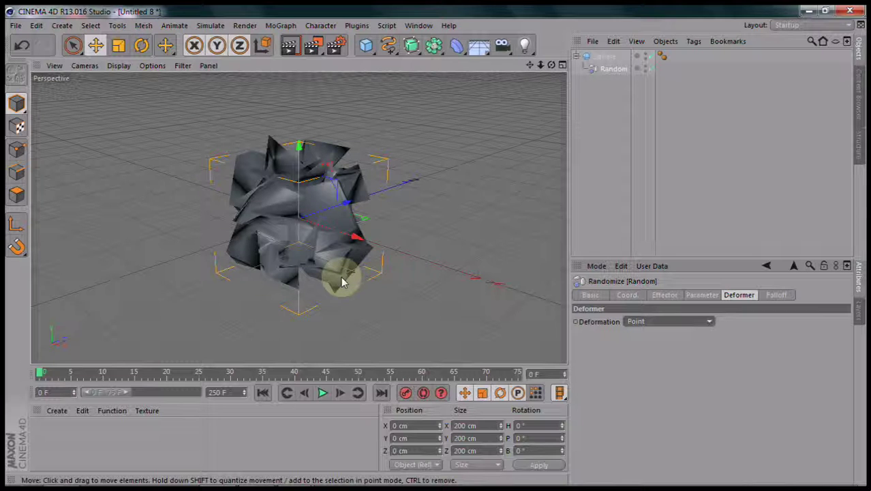
Step: Add a HyperNURBS object and nest the sphere with its Random effector inside it
{"action": "left_click_drag", "start_coordinate": [440, 251], "coordinate": [435, 245], "text": "alt"}
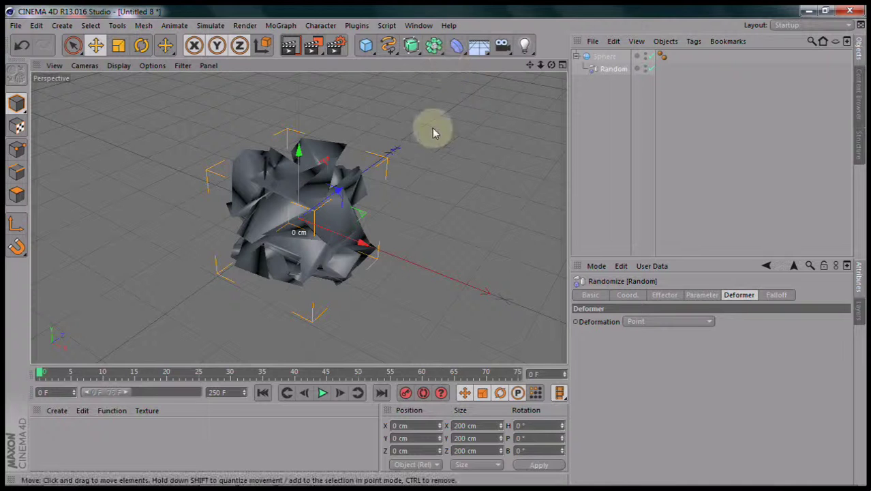
{"action": "left_click", "coordinate": [412, 45]}
{"action": "left_click_drag", "start_coordinate": [603, 69], "coordinate": [613, 58]}
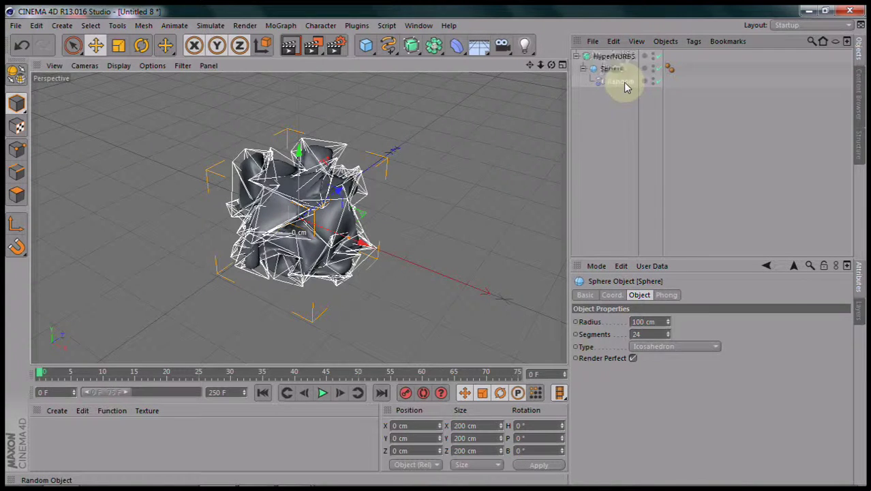
Step: Set the Random effector's random mode to Noise
{"action": "left_click", "coordinate": [622, 82]}
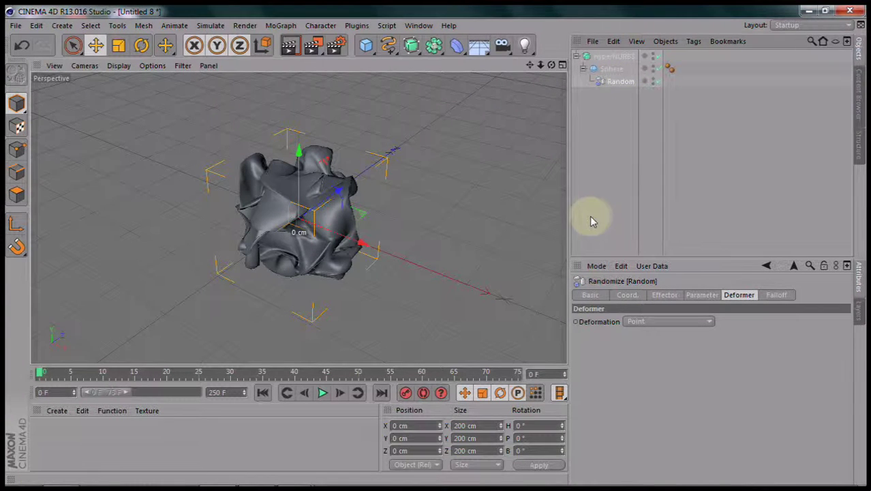
{"action": "left_click", "coordinate": [665, 296]}
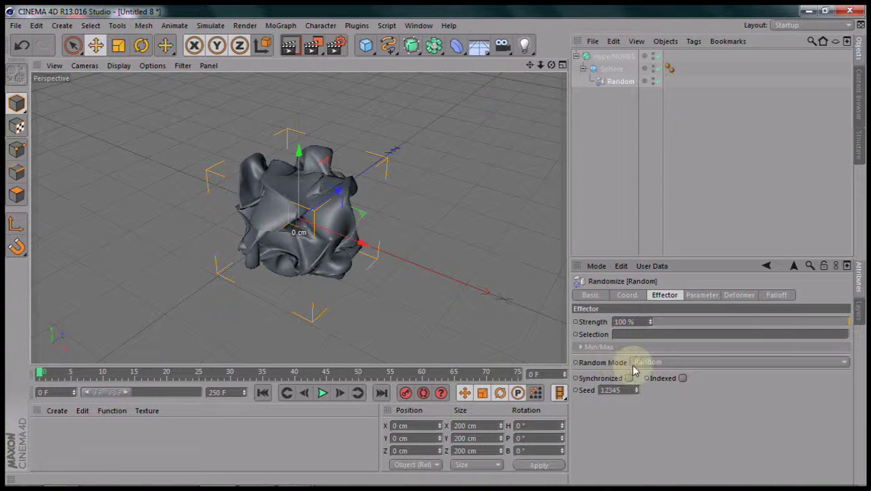
{"action": "left_click", "coordinate": [711, 364]}
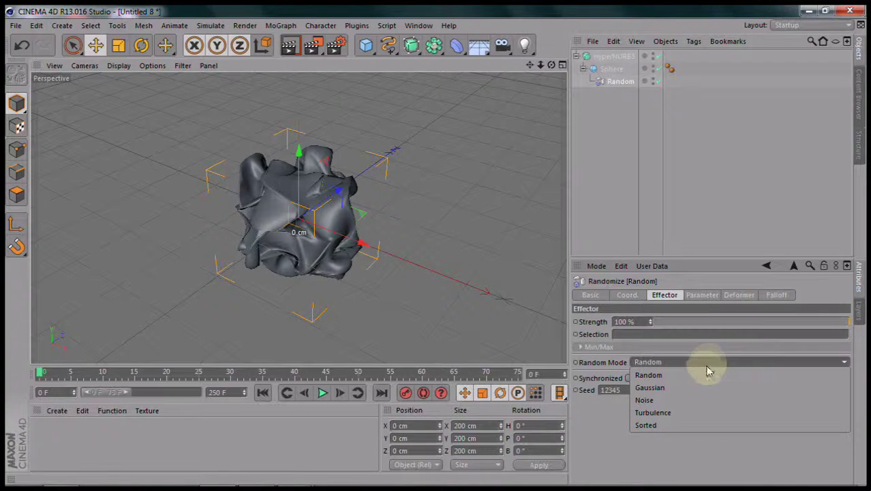
{"action": "left_click", "coordinate": [648, 400]}
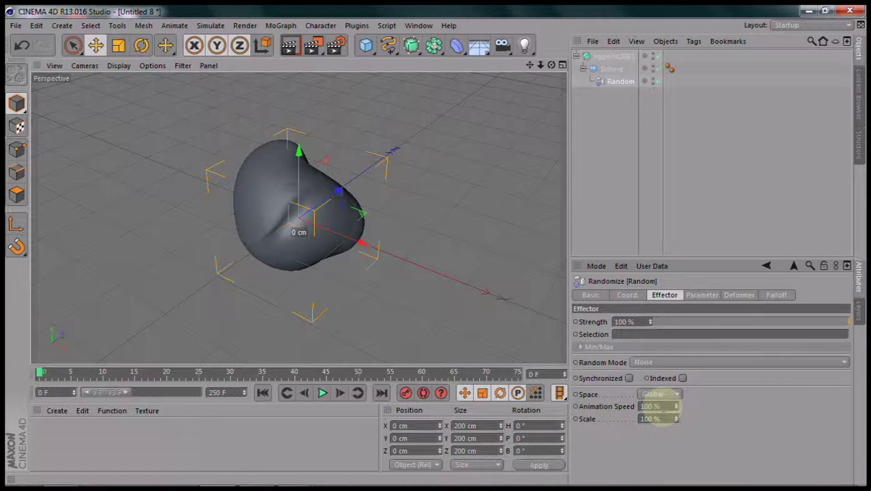
Step: Play the animation briefly to preview the noise deformation, then examine the Random effector's transform parameters
{"action": "left_click", "coordinate": [324, 395]}
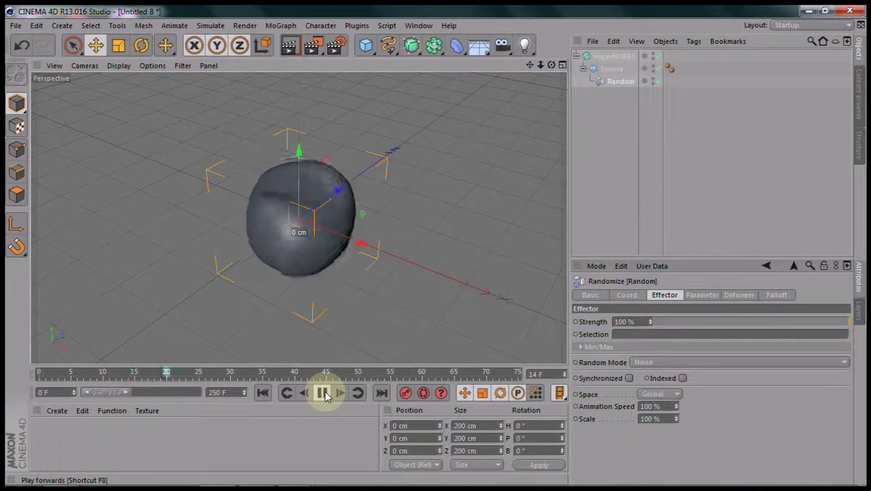
{"action": "left_click", "coordinate": [324, 394]}
{"action": "left_click", "coordinate": [703, 295]}
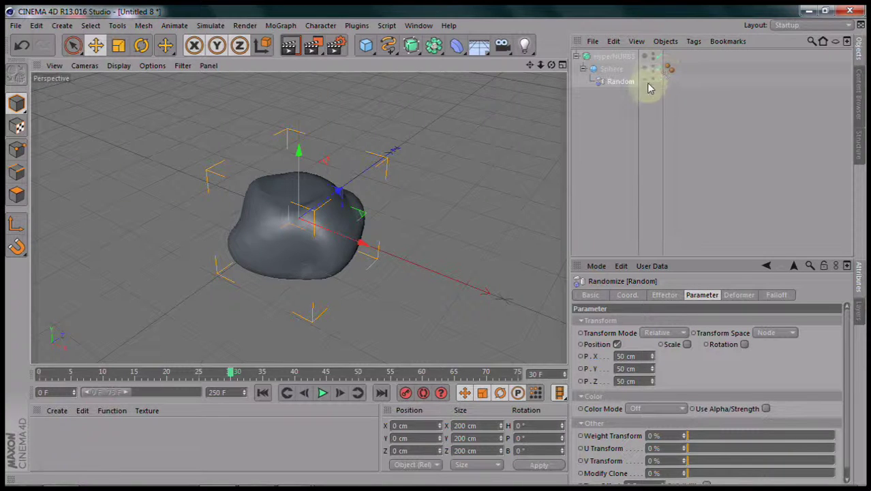
Step: Hide the HyperNURBS object, collapse its hierarchy and clear the selection
{"action": "left_click", "coordinate": [653, 57]}
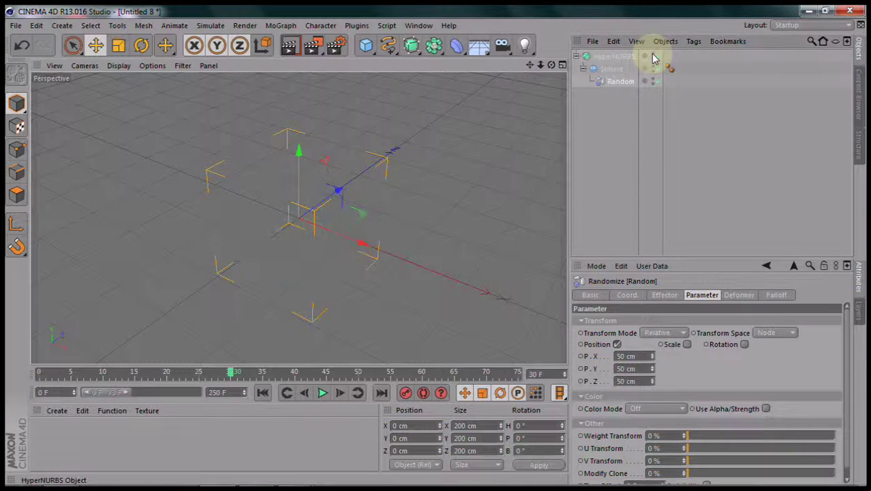
{"action": "left_click", "coordinate": [576, 56]}
{"action": "left_click", "coordinate": [600, 116]}
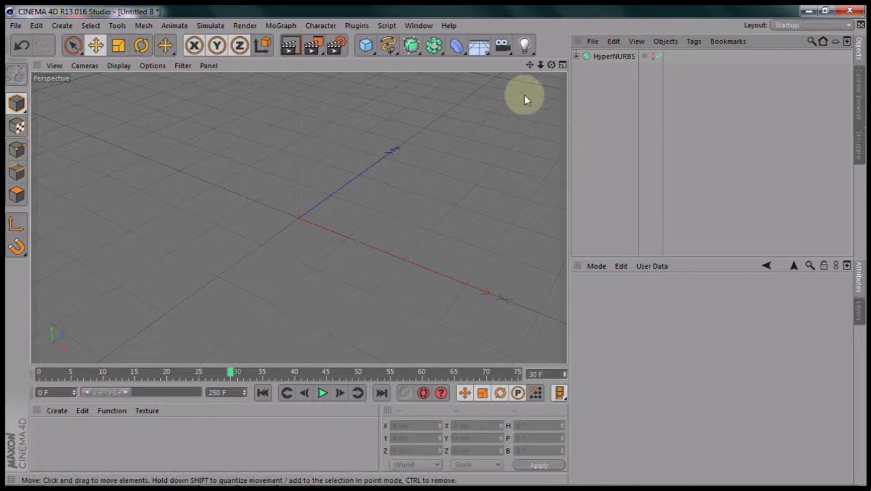
Step: Add a second sphere outside the HyperNURBS group and set its type to Icosahedron
{"action": "left_click_drag", "start_coordinate": [366, 45], "coordinate": [599, 82]}
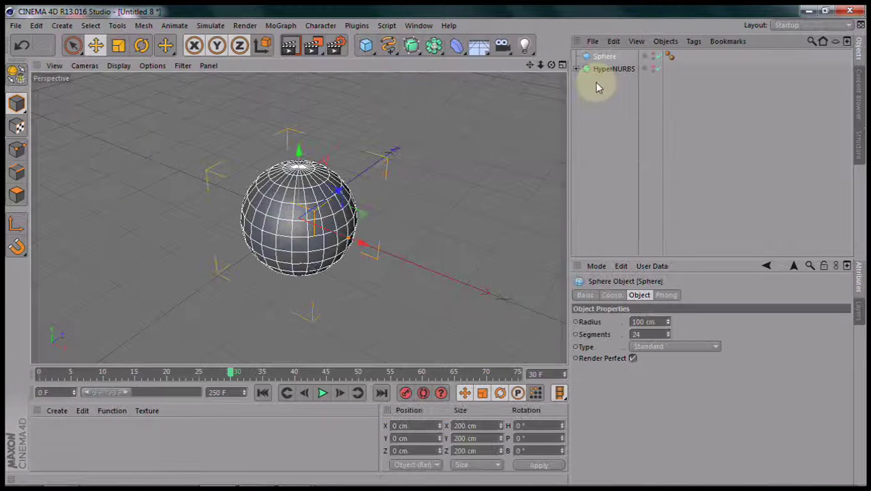
{"action": "left_click", "coordinate": [698, 346]}
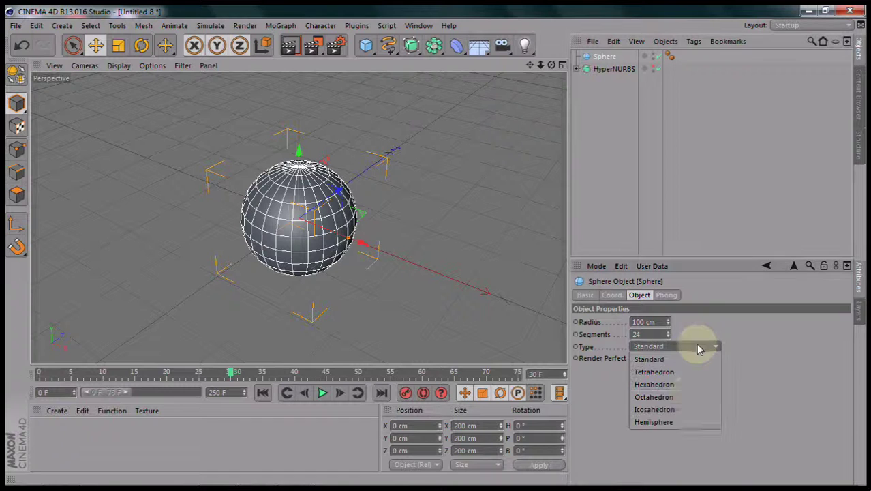
{"action": "left_click", "coordinate": [682, 411]}
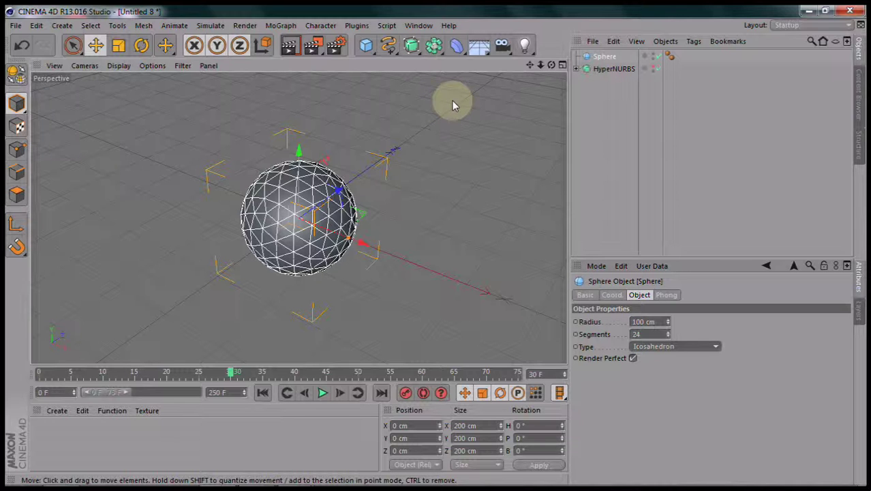
Step: Add a Displacer deformer and make it a child of the new sphere
{"action": "left_click", "coordinate": [454, 48]}
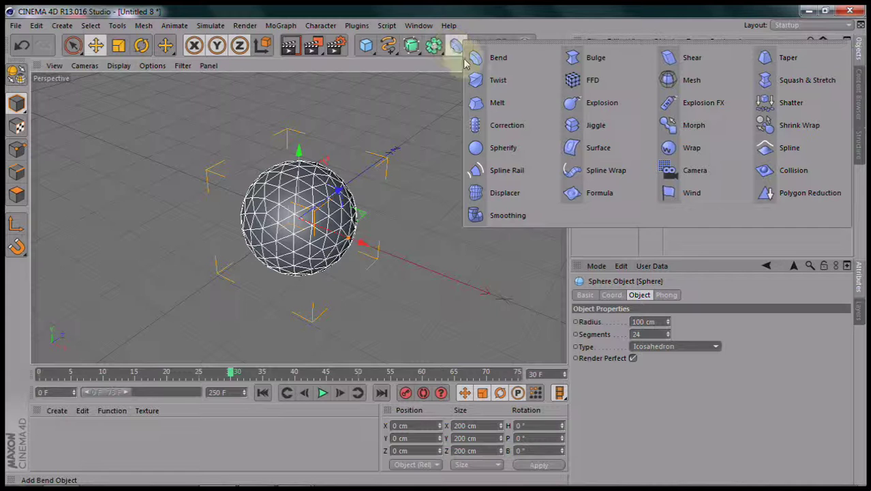
{"action": "left_click", "coordinate": [517, 193]}
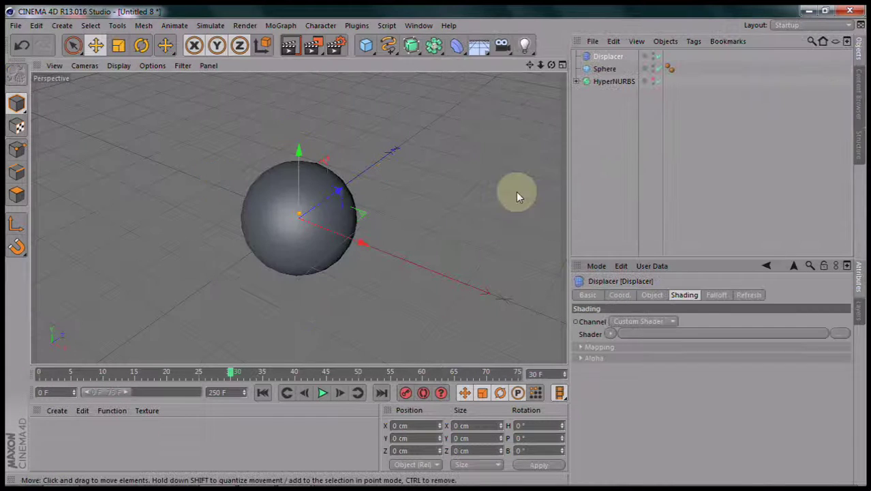
{"action": "left_click_drag", "start_coordinate": [609, 61], "coordinate": [612, 73]}
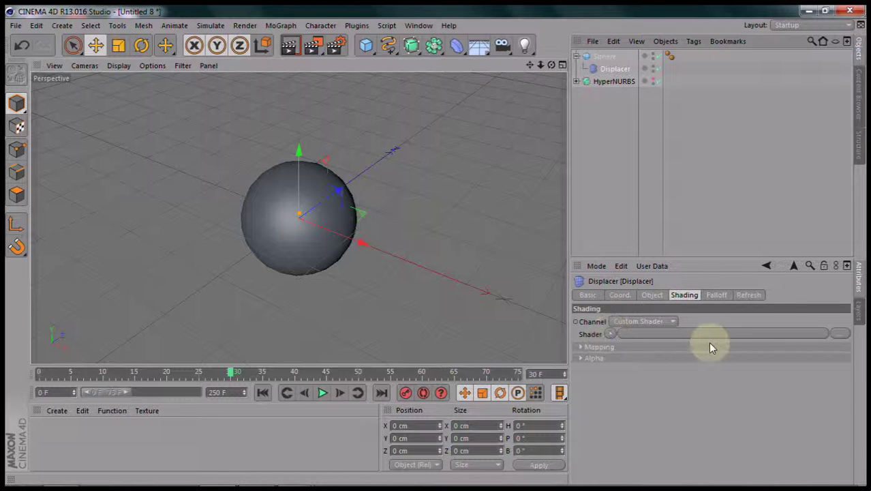
Step: Load a Noise shader into the Displacer's shading and open the shader's settings
{"action": "left_click", "coordinate": [612, 334]}
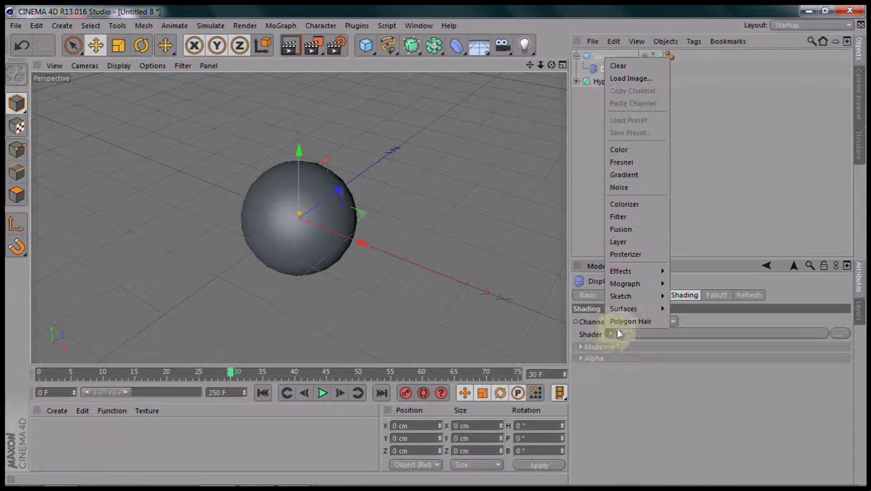
{"action": "left_click", "coordinate": [649, 187]}
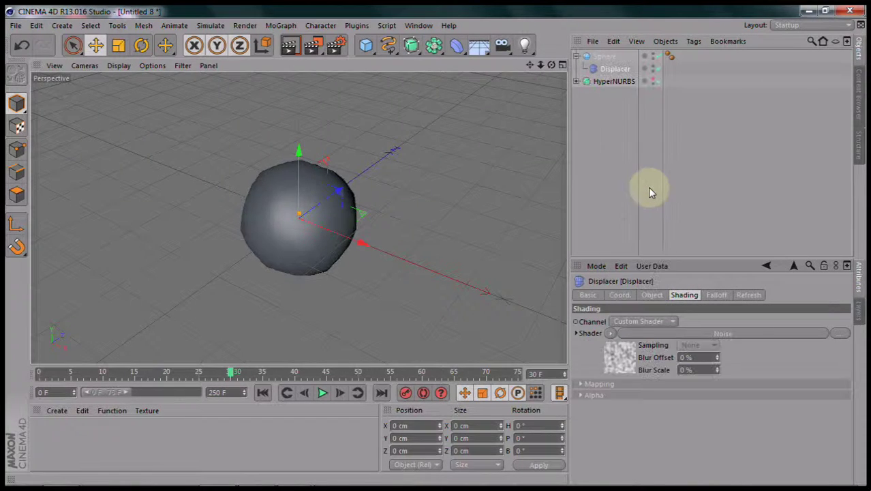
{"action": "left_click", "coordinate": [726, 330]}
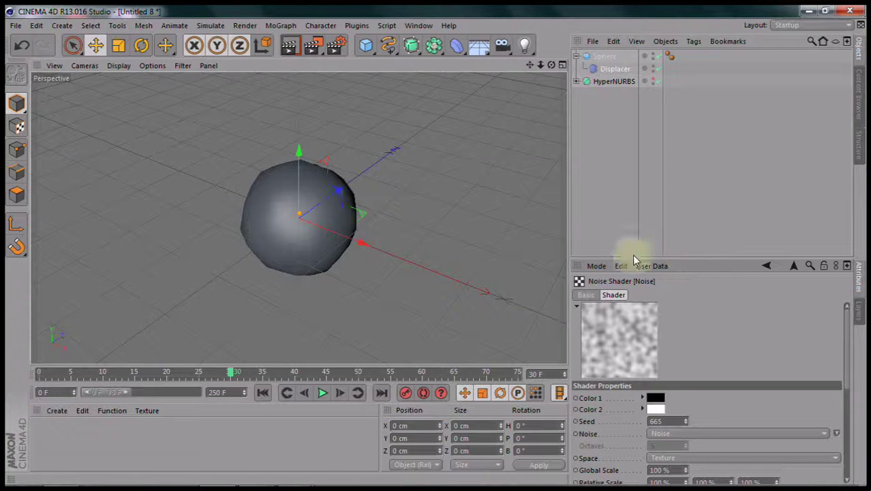
Step: Set the Noise shader's Global Scale to 1500% and its noise type to Naki
{"action": "left_click_drag", "start_coordinate": [729, 255], "coordinate": [726, 143]}
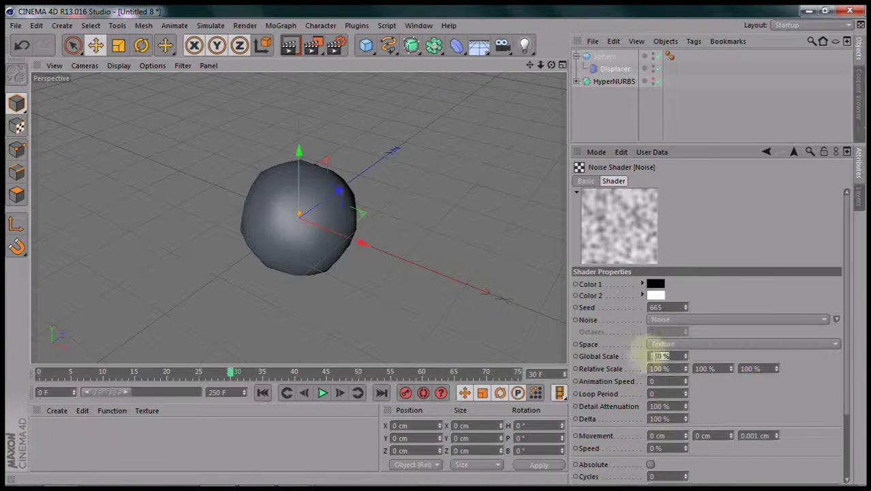
{"action": "type", "text": "1500"}
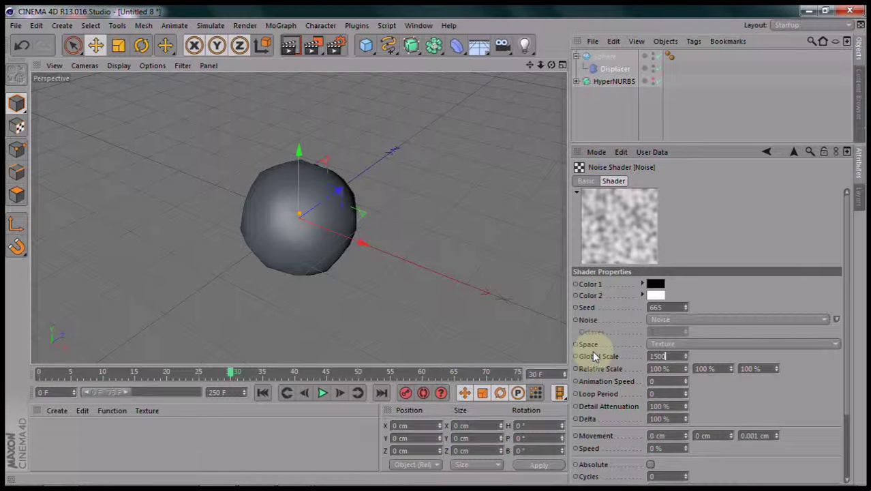
{"action": "key", "text": "Return"}
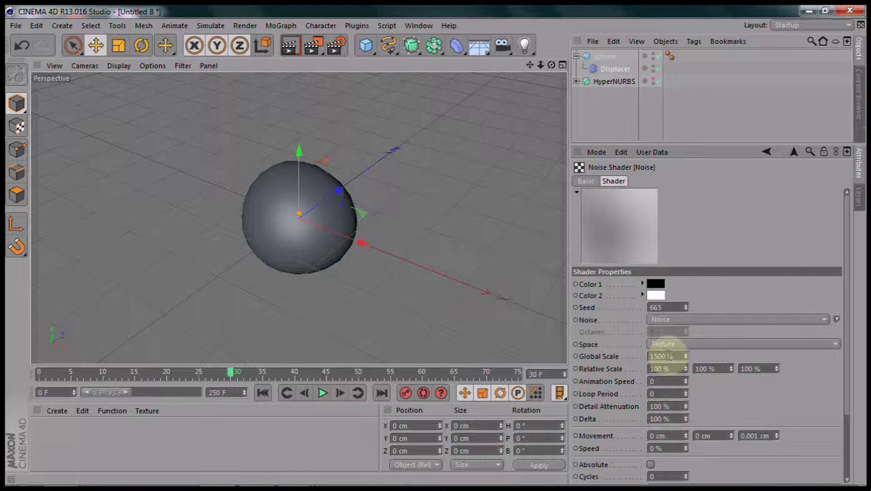
{"action": "left_click", "coordinate": [713, 318]}
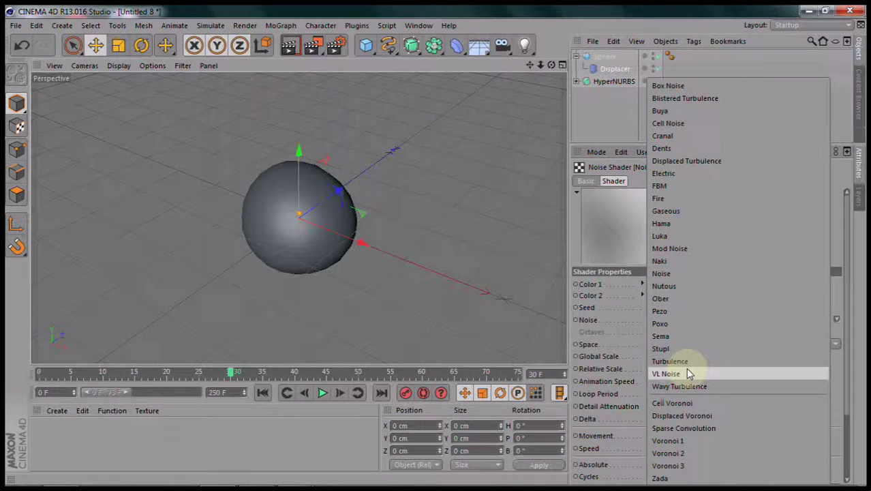
{"action": "left_click", "coordinate": [715, 261]}
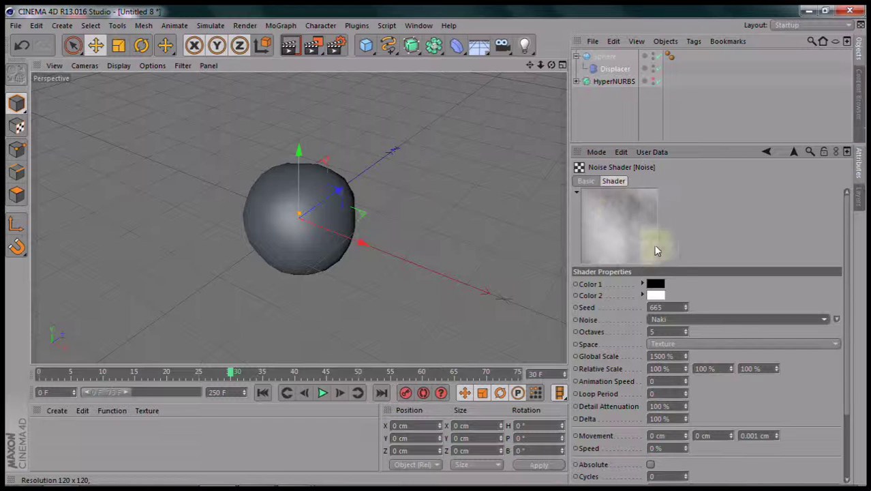
Step: Set the Noise shader's Octaves to 3 and its Animation Speed to 1
{"action": "left_click", "coordinate": [665, 332]}
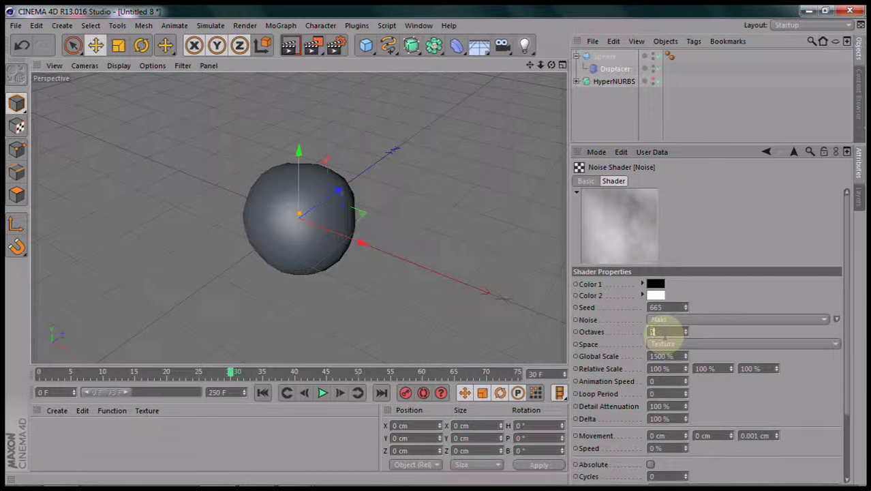
{"action": "key", "text": "Return"}
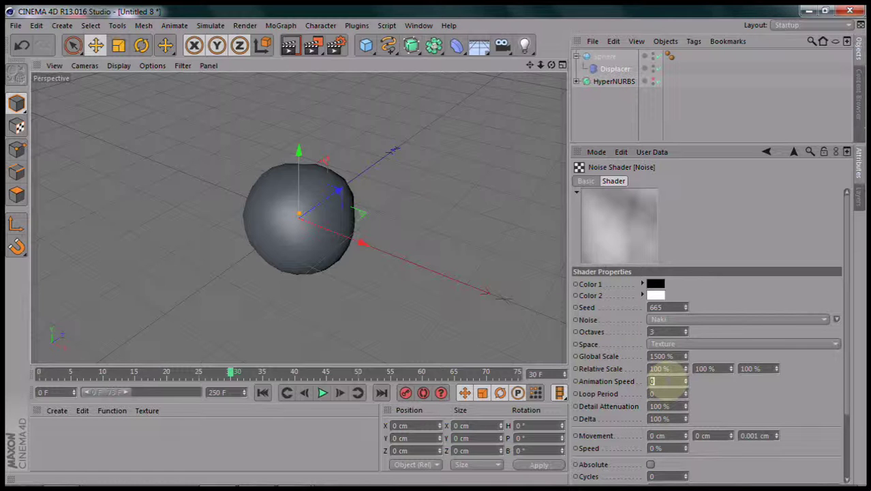
{"action": "key", "text": "Return"}
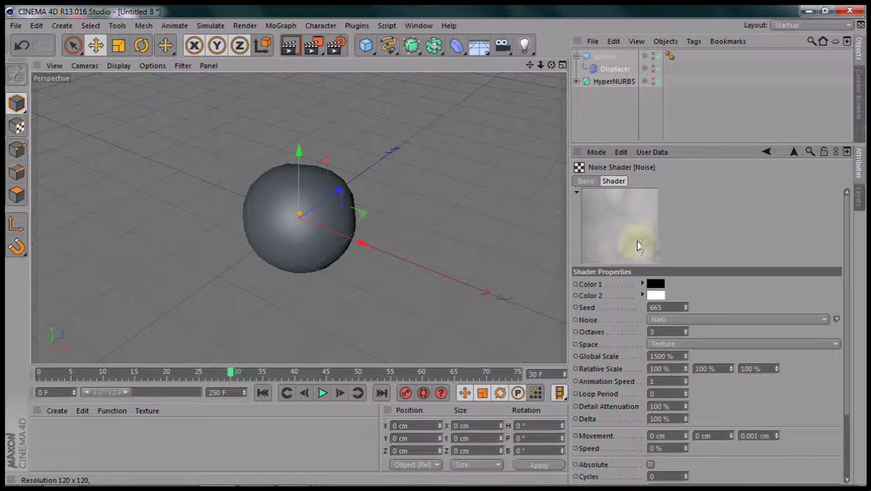
Step: Set the Noise shader's Animation Speed to 0.4, switching on the animated preview to judge the motion and switching it off again
{"action": "right_click", "coordinate": [604, 212]}
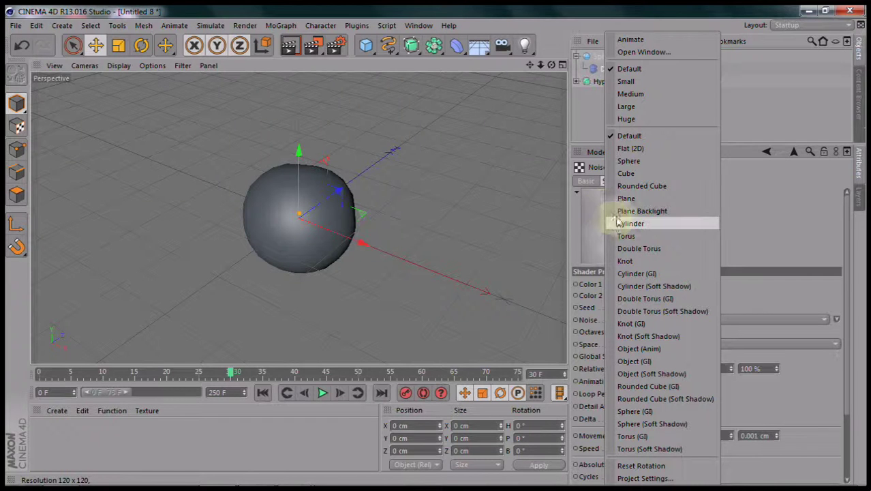
{"action": "left_click", "coordinate": [656, 42]}
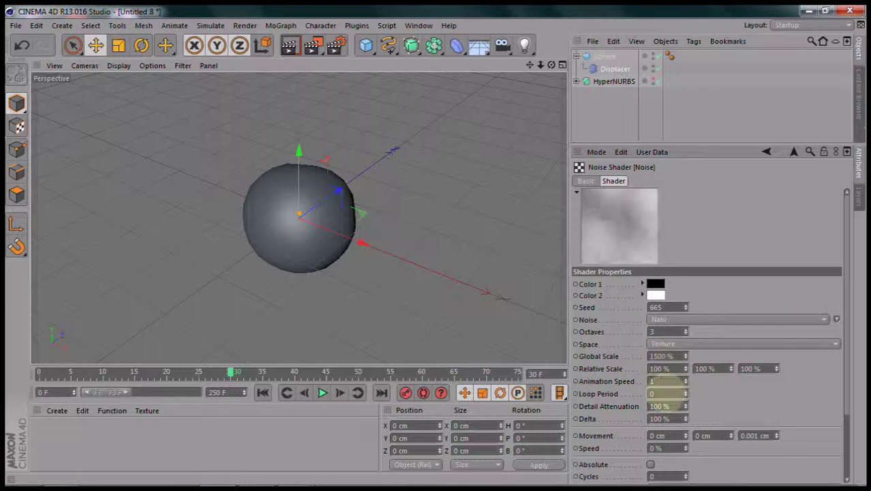
{"action": "left_click", "coordinate": [669, 382]}
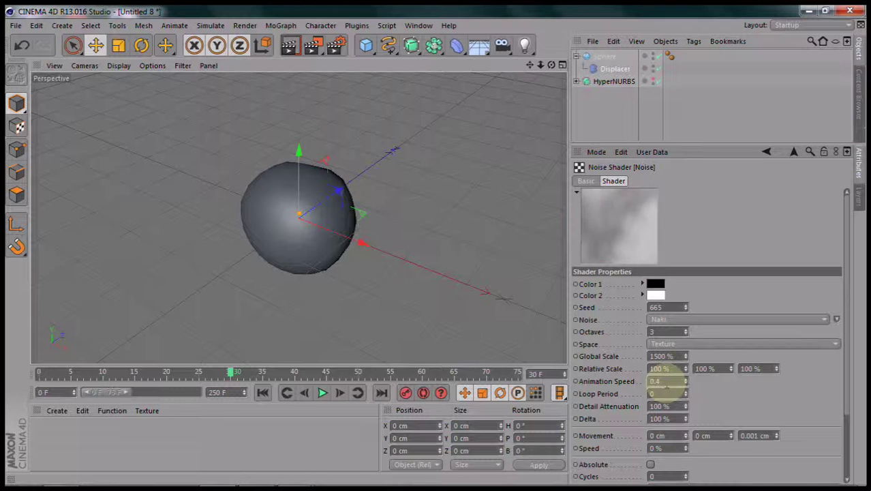
{"action": "type", "text": "0.4"}
{"action": "key", "text": "Return"}
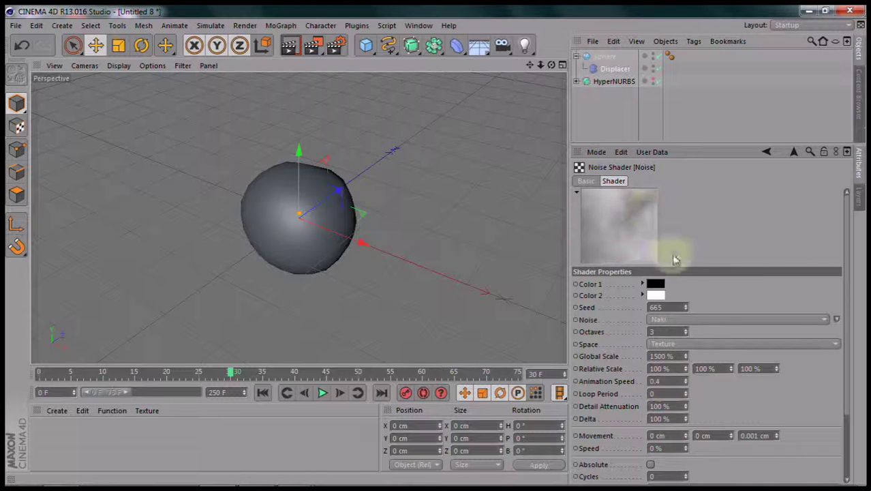
{"action": "right_click", "coordinate": [618, 228]}
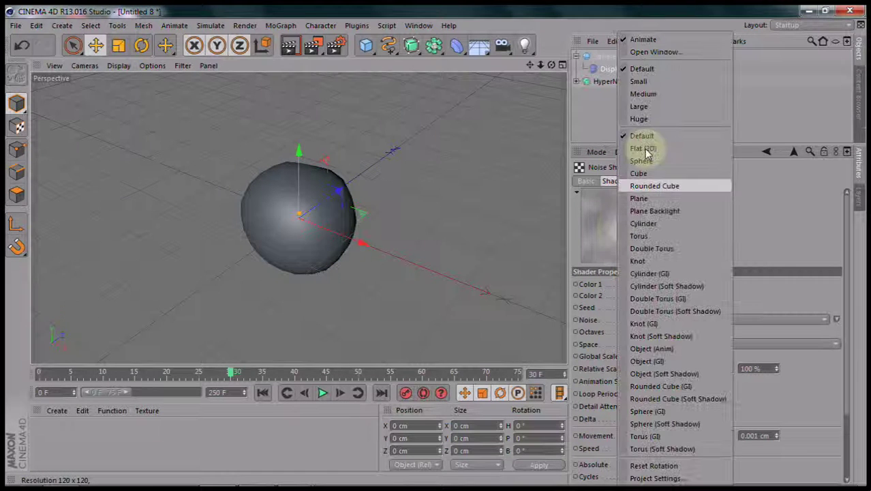
{"action": "left_click", "coordinate": [643, 39]}
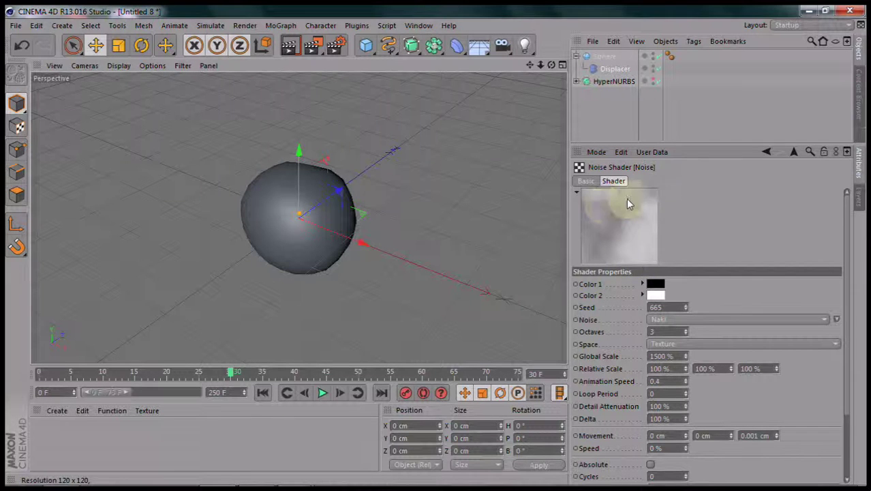
Step: Return to the Displacer's object properties and set its Height to 70 cm
{"action": "left_click", "coordinate": [793, 152]}
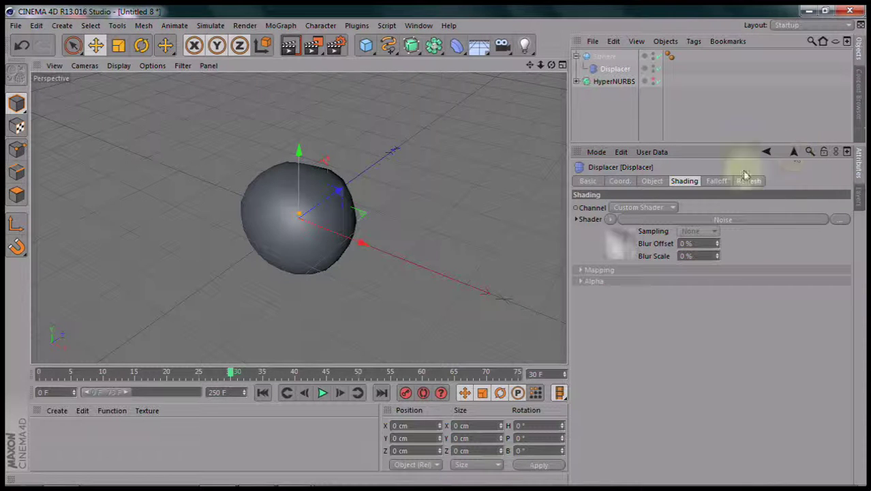
{"action": "left_click", "coordinate": [652, 181]}
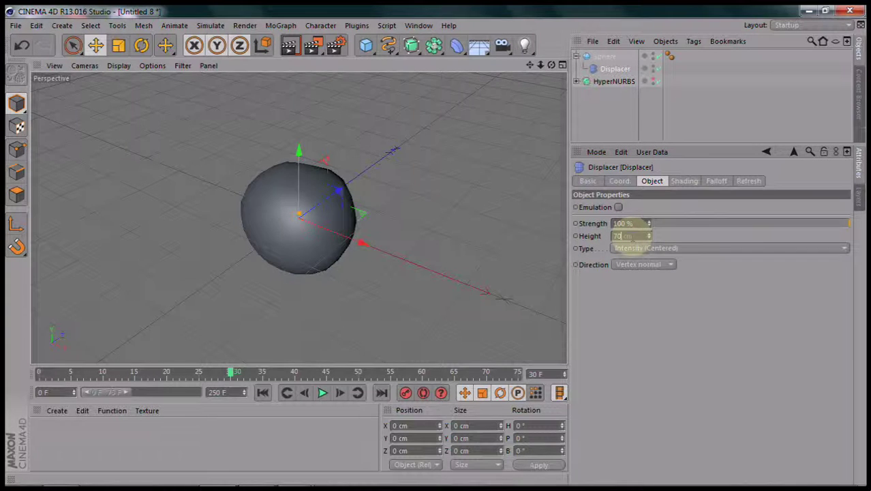
{"action": "key", "text": "Return"}
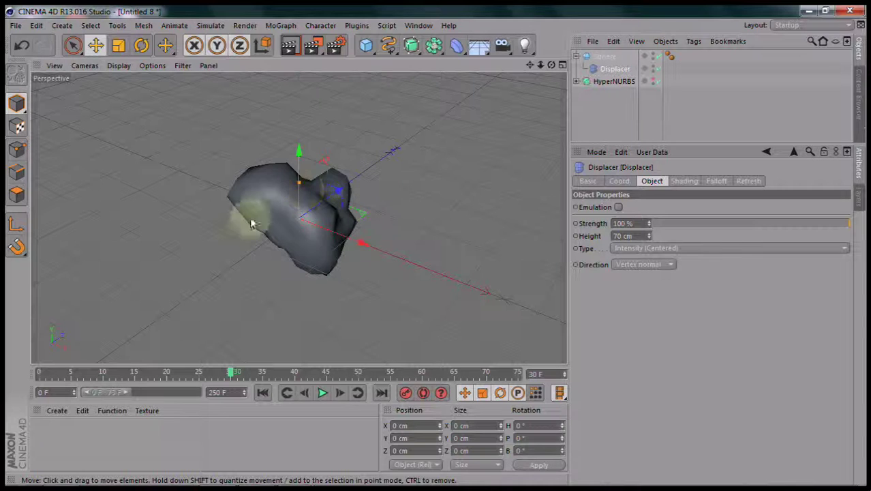
Step: Place the sphere with its Displacer inside a new HyperNURBS object and play the animation from the first frame
{"action": "left_click", "coordinate": [431, 48], "text": "alt"}
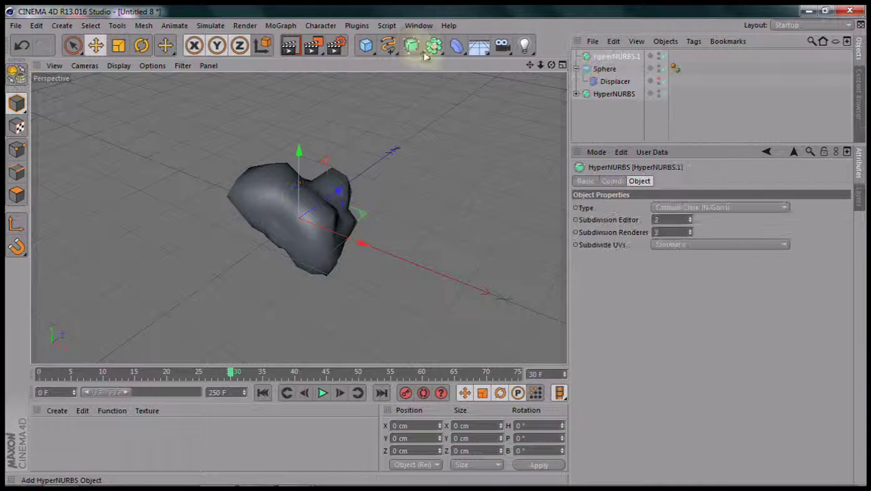
{"action": "left_click_drag", "start_coordinate": [603, 69], "coordinate": [612, 61]}
{"action": "left_click", "coordinate": [265, 394]}
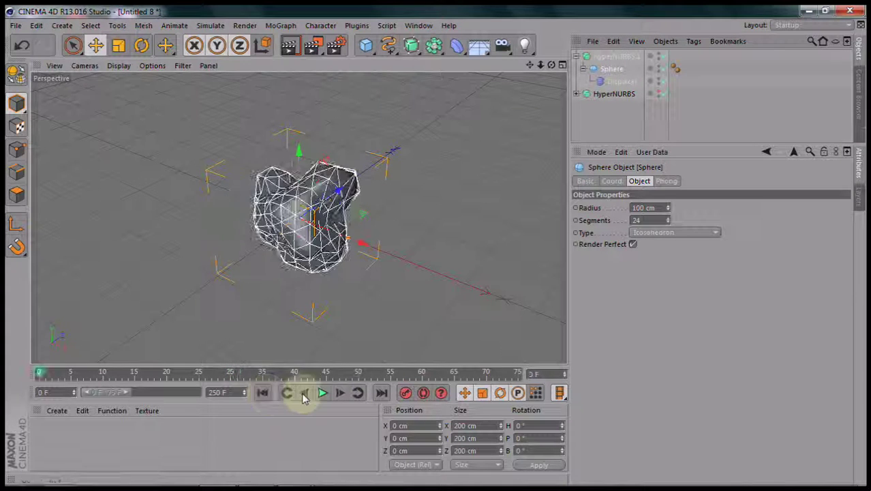
{"action": "left_click", "coordinate": [321, 393]}
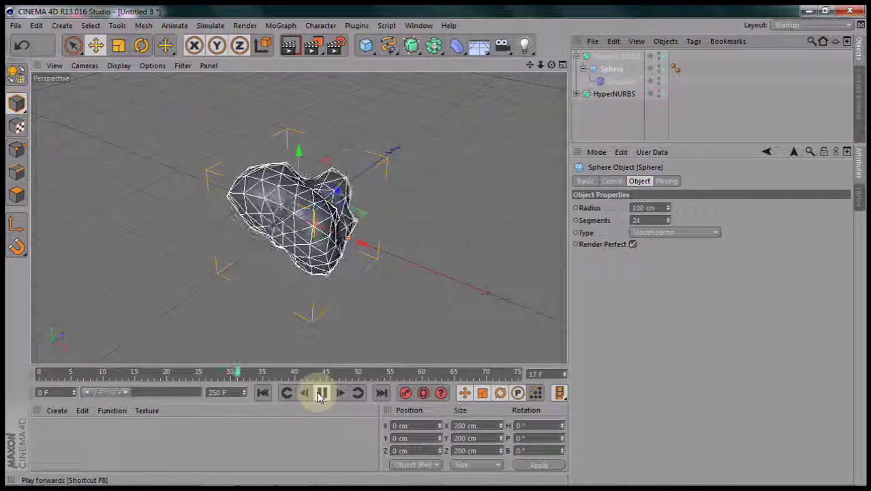